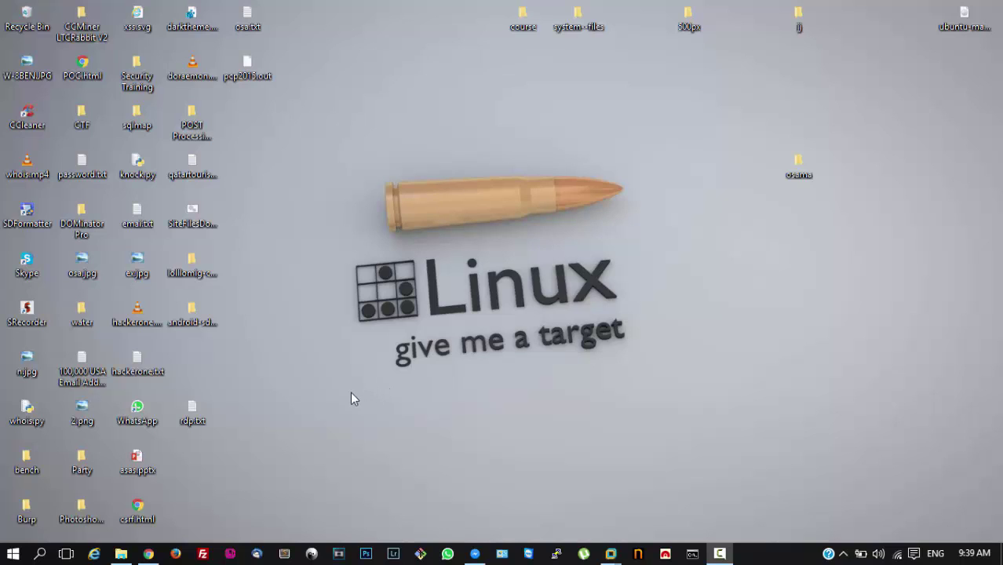
Launch Firefox and load lab.com, the Web For Pentester exercise index
left_click(176, 554)
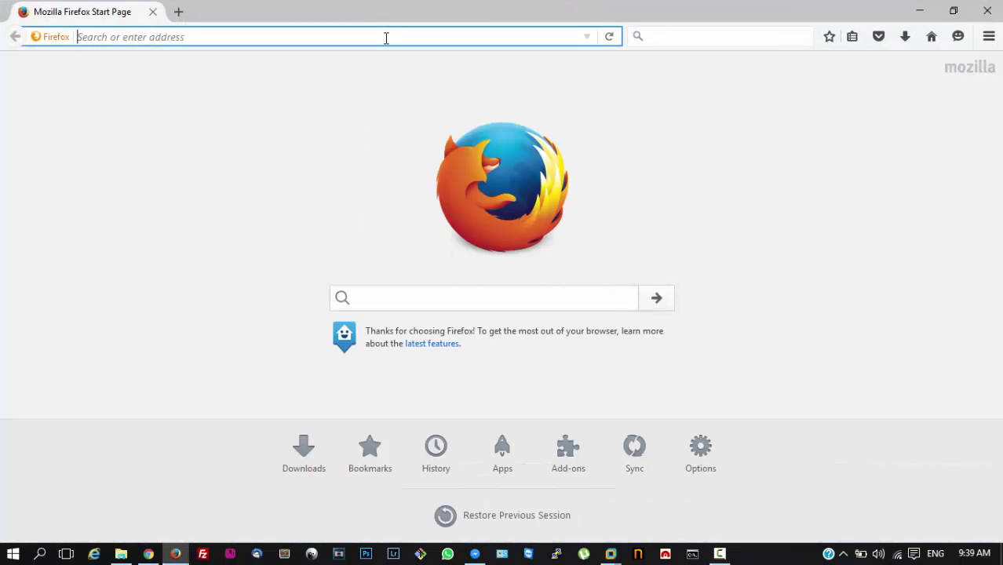
type("lab.com/")
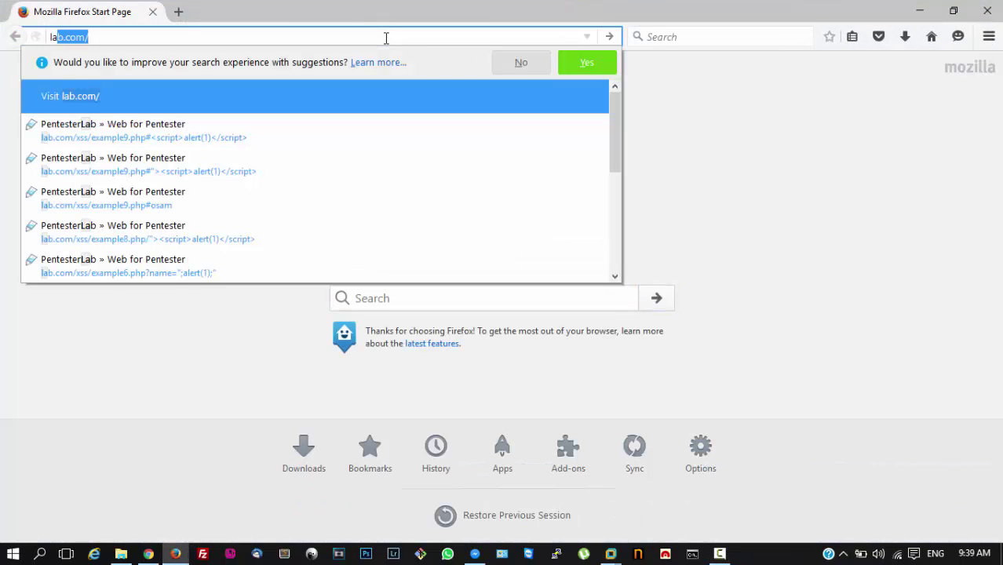
key("Return")
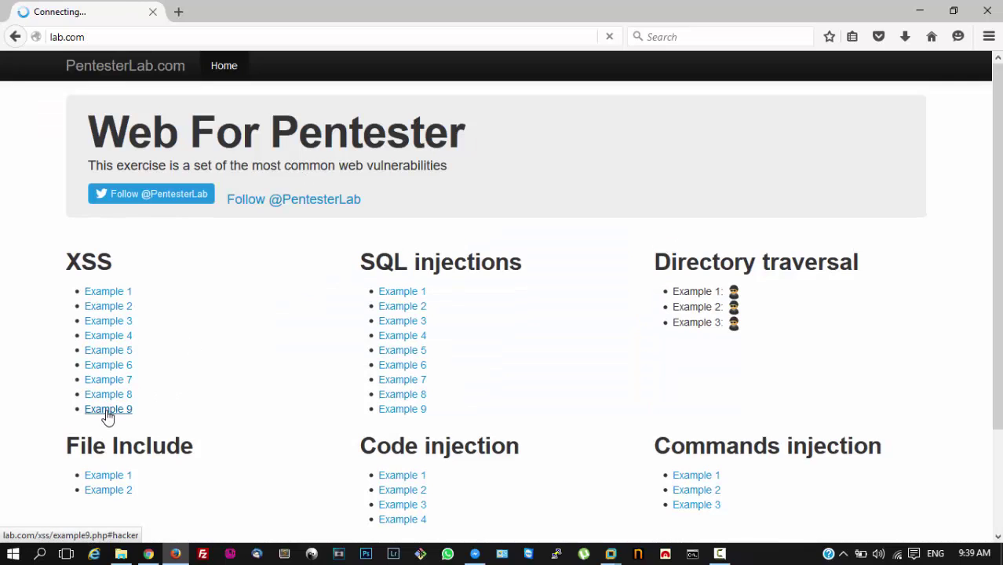
Open XSS Example 9, look over its echoed #hacker fragment, and select the page address
left_click(106, 409)
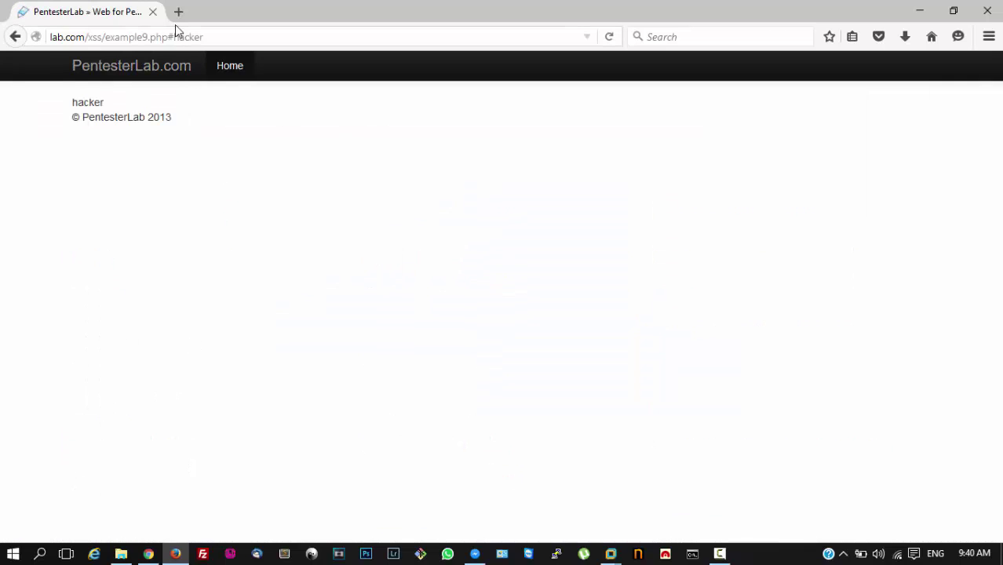
mouse_move(184, 37)
left_mouse_down()
mouse_move(169, 37)
mouse_move(210, 36)
left_mouse_up()
left_click(211, 36)
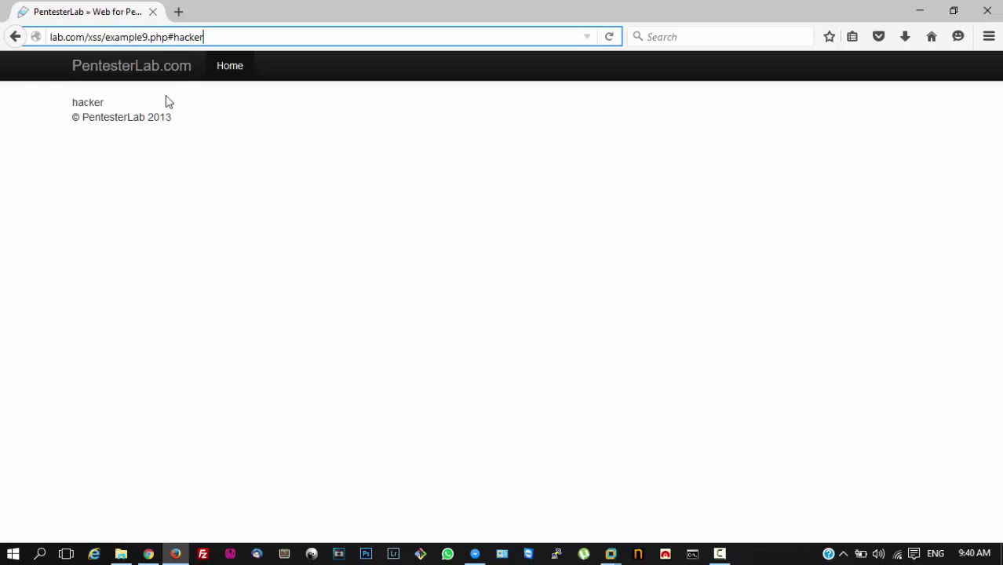
left_click_drag(114, 107, 79, 103)
left_click(79, 102)
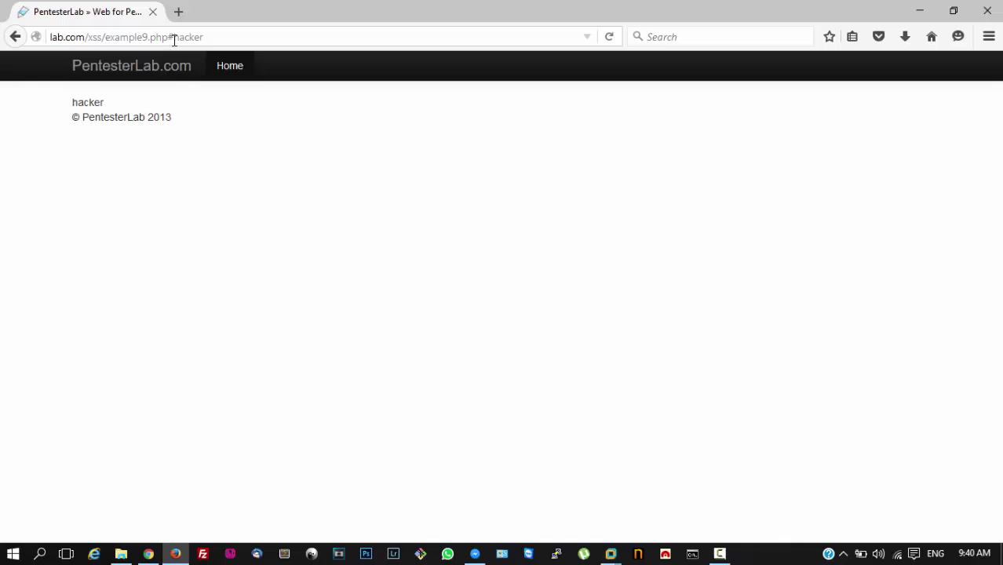
left_click(174, 37)
Replace the #hacker fragment with <script>alert(1)</script> and load that URL
left_click(174, 37)
left_click_drag(174, 36, 210, 38)
type("\">")
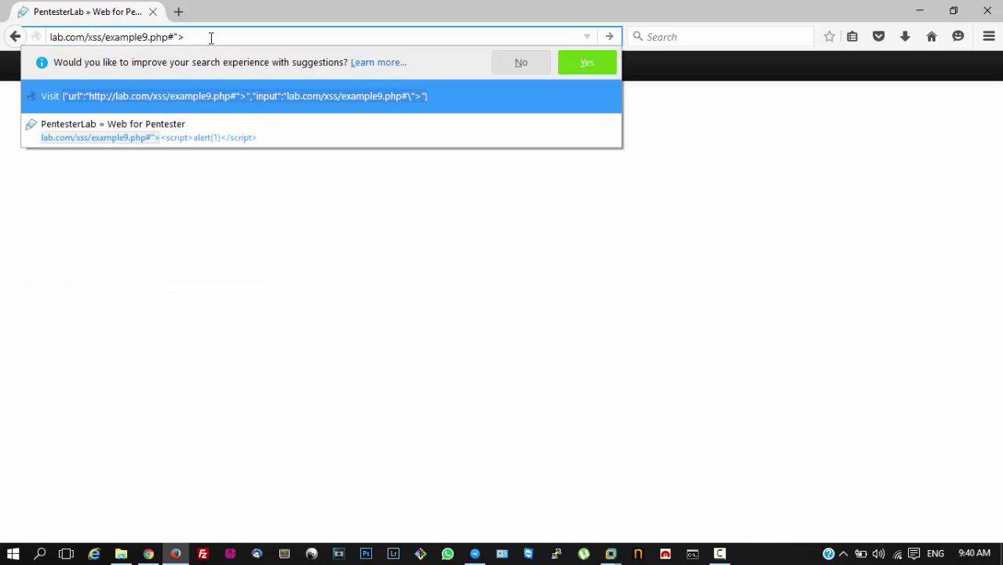
key("BackSpace")
key("BackSpace")
type("<")
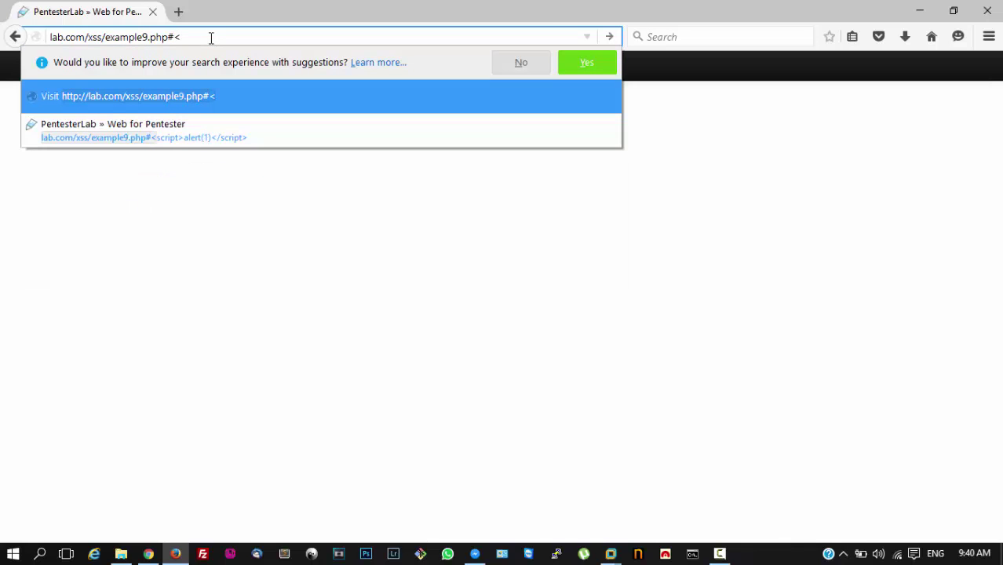
type("script>")
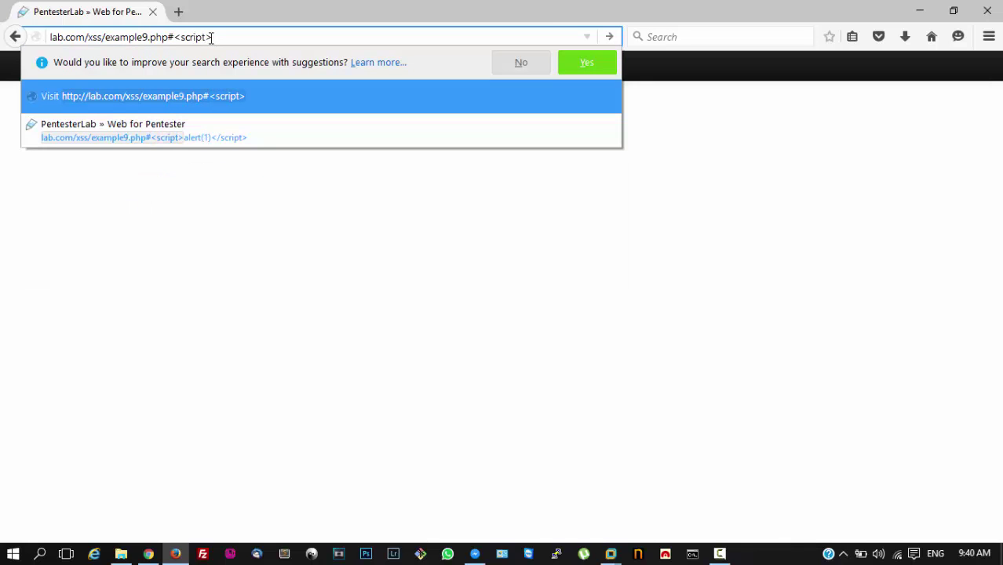
type("alert")
type("(1)</script>")
key("Return")
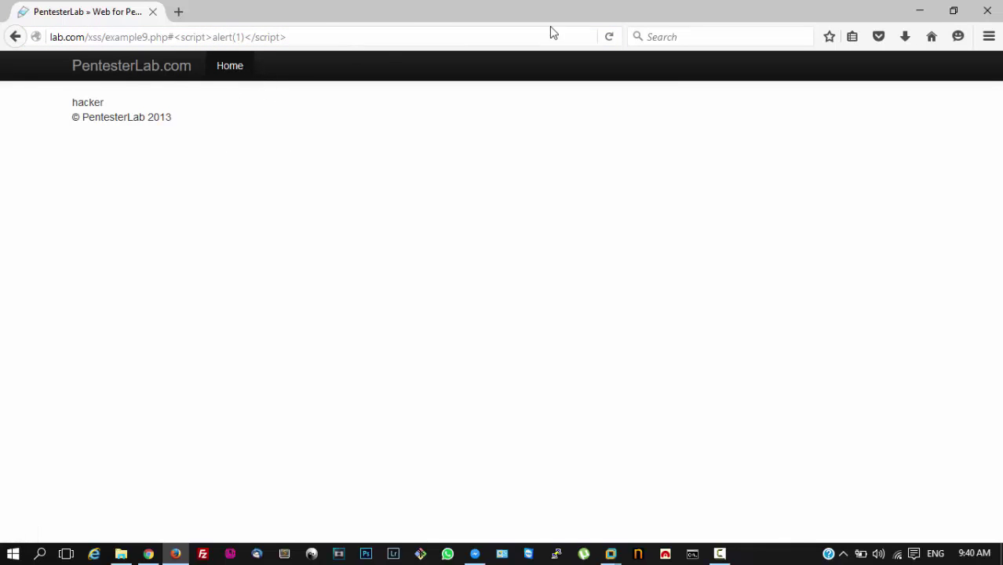
Reload Example 9 and inspect the echoed %3Cscript%3Ealert(1)%3C/script%3E plain text
left_click(609, 38)
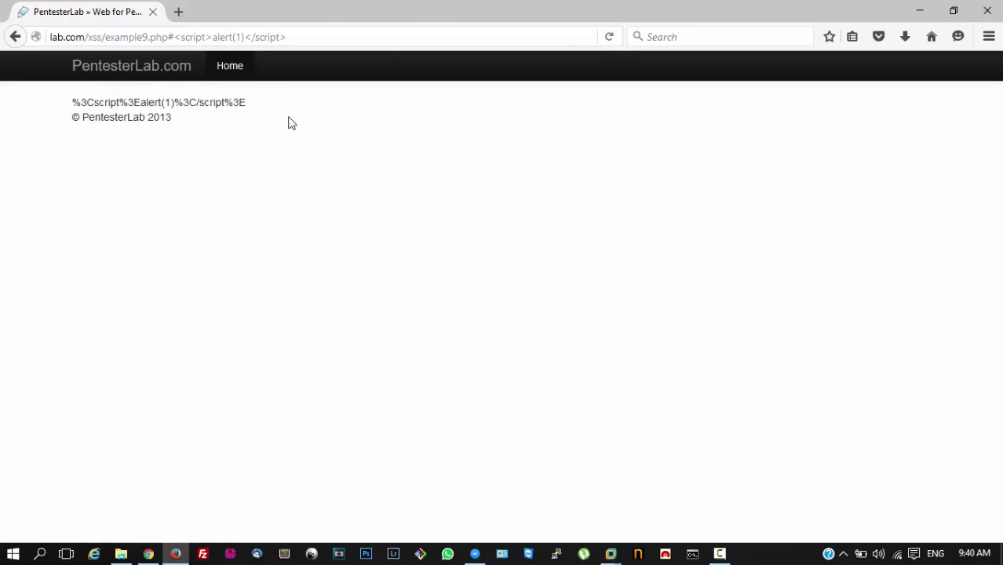
left_click_drag(286, 124, 135, 112)
left_click(78, 112)
left_click_drag(73, 101, 277, 112)
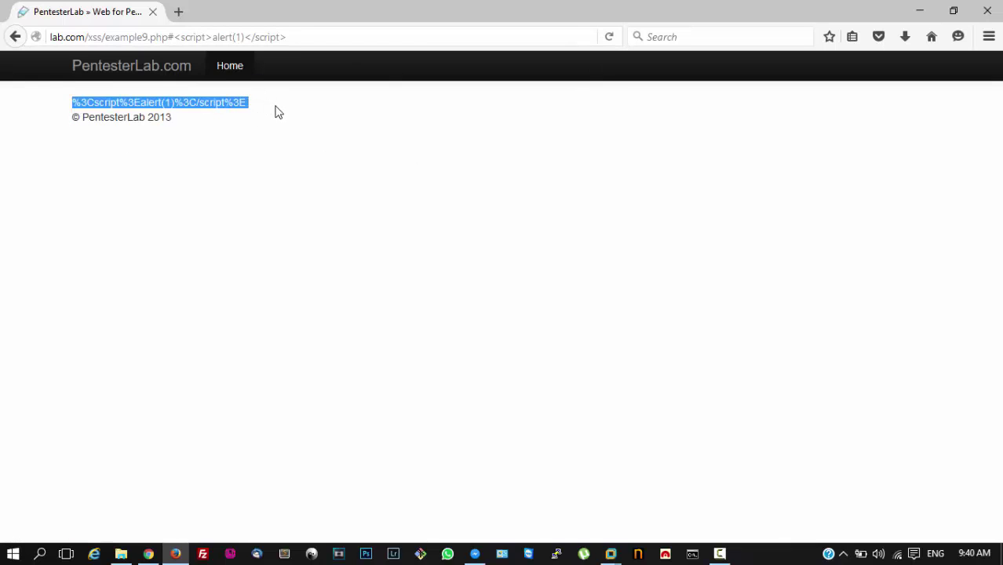
left_click(276, 112)
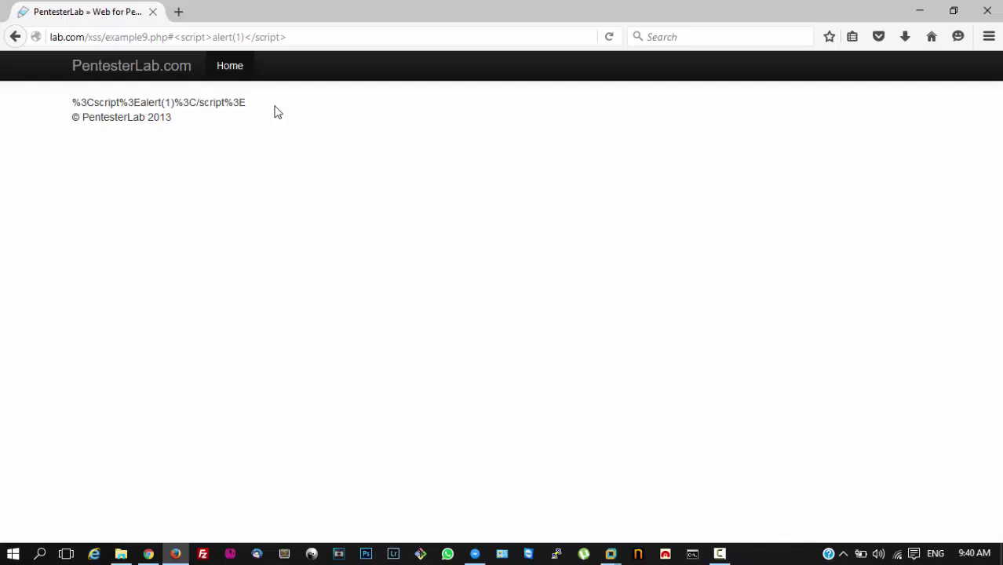
left_click(310, 43)
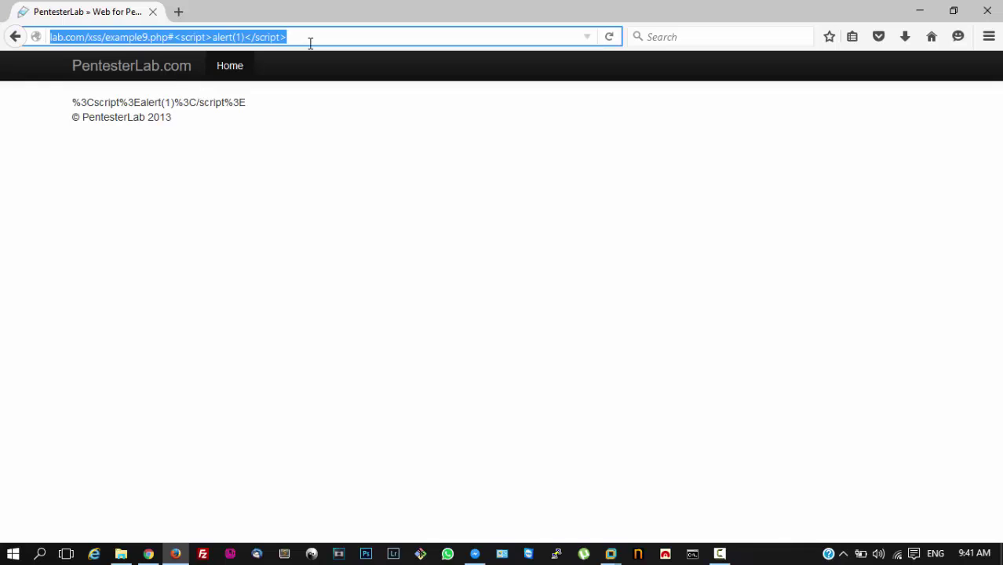
left_click(341, 141)
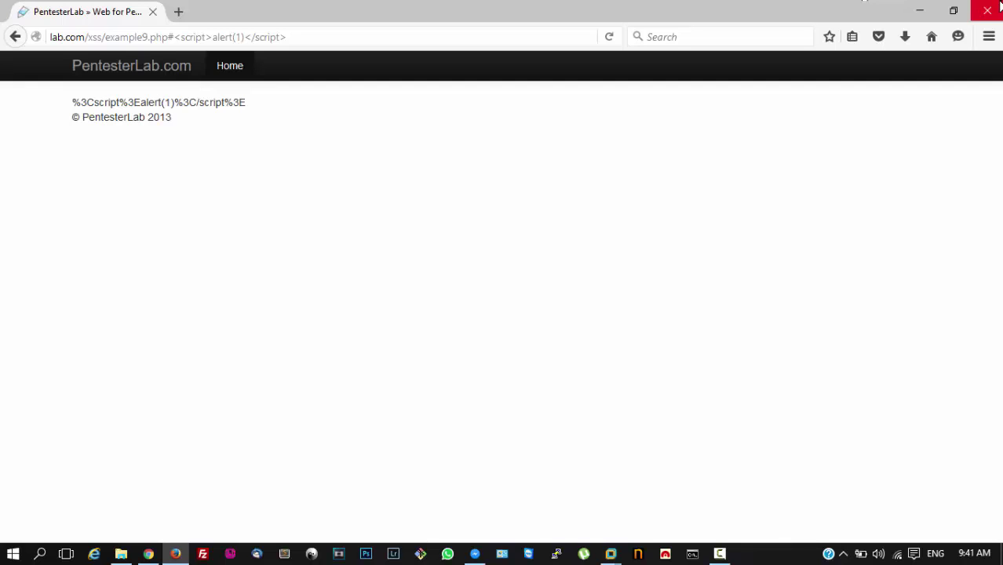
Close Firefox and run firefox.exe from the DOMinator Pro > DOMinator folder
left_click(1000, 5)
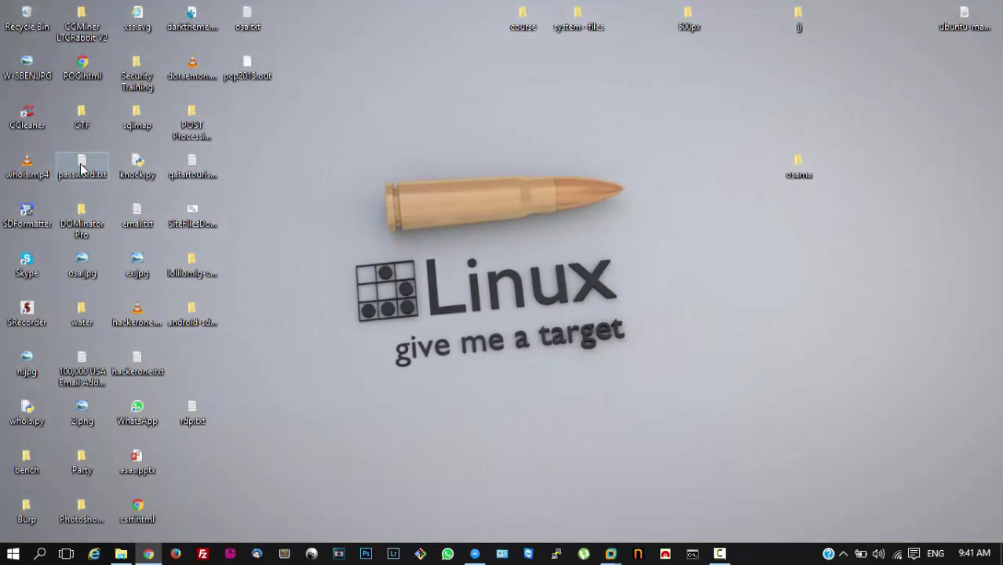
double_click(82, 218)
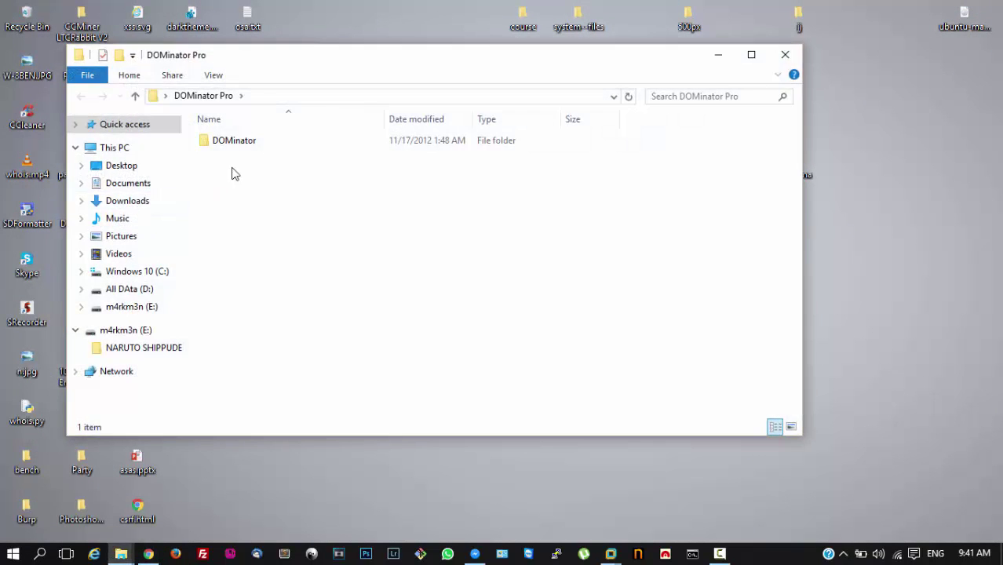
double_click(277, 144)
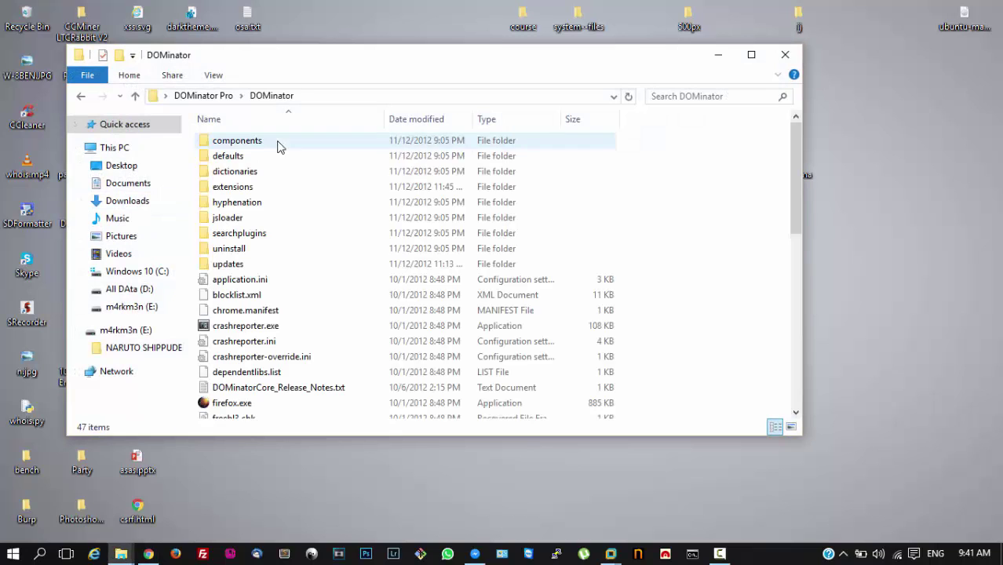
double_click(244, 403)
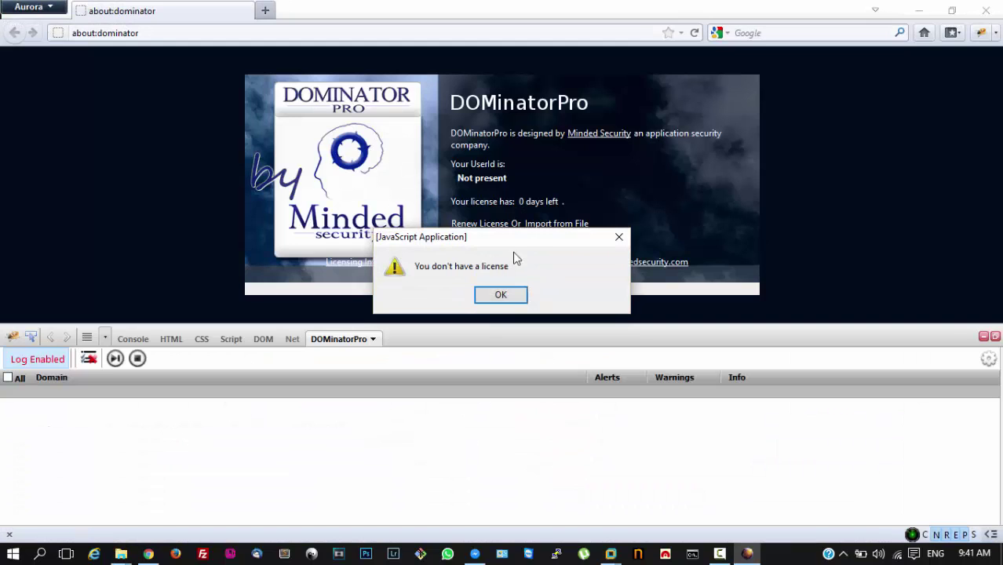
Dismiss the DOMinator licence warnings, load lab.com and open XSS Example 9
left_click(510, 296)
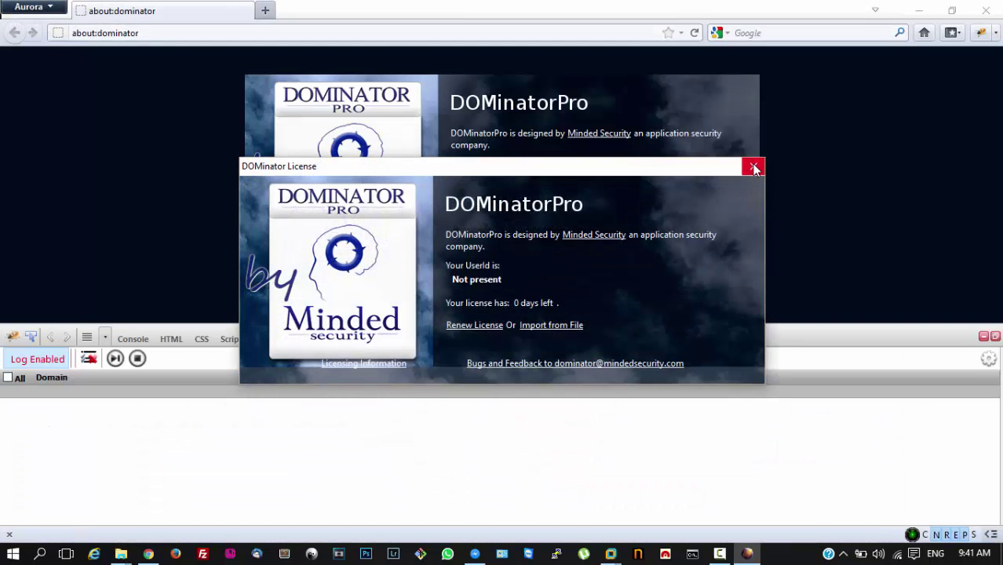
left_click(753, 169)
left_click(537, 34)
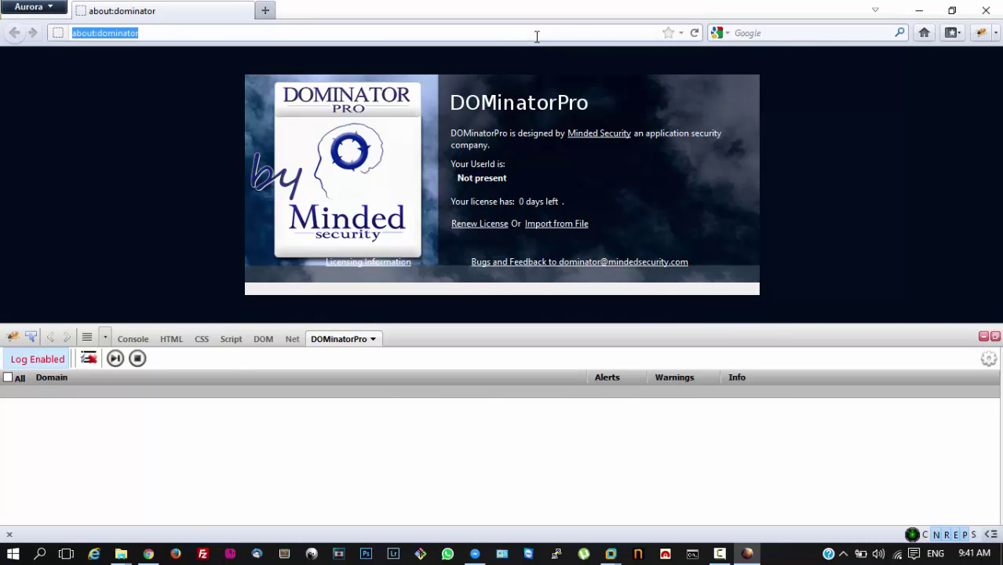
type("lab")
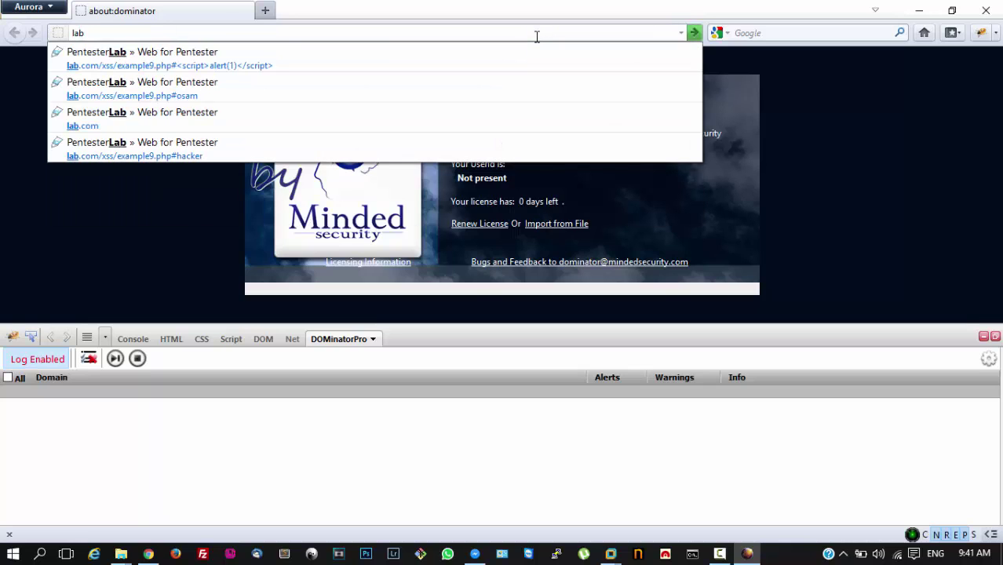
type(".com")
key("Return")
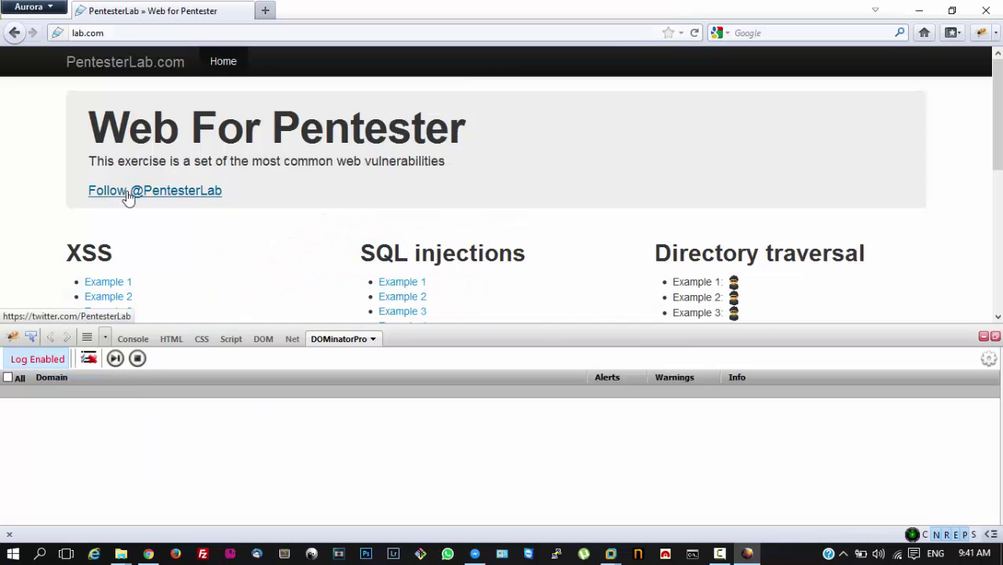
scroll(128, 196, "down", 5)
left_click(112, 135)
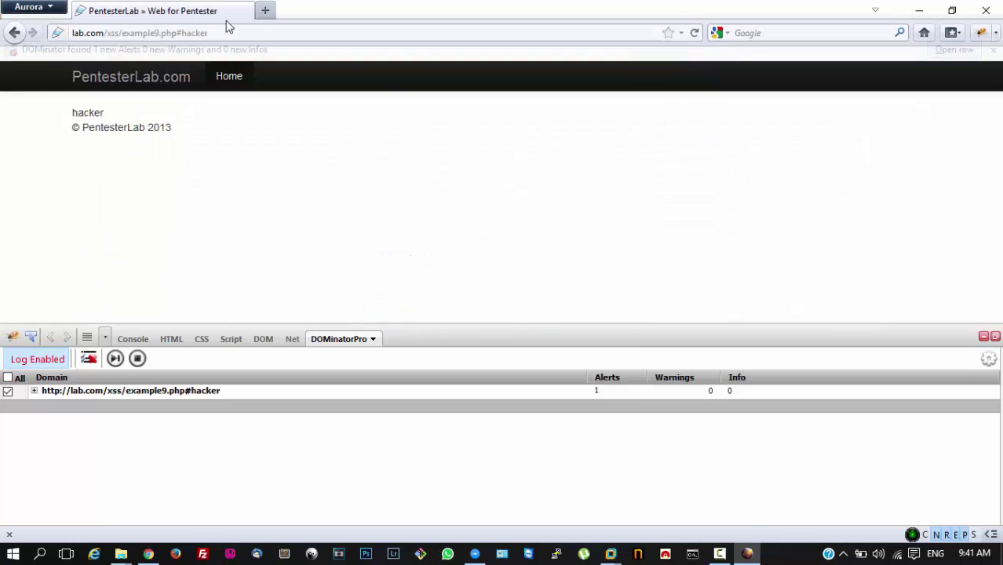
Replace the hacker fragment with a <script>alert()</script> payload and load the URL
left_click(197, 33)
double_click(197, 33)
left_click(235, 33)
key("BackSpace")
key("BackSpace")
key("BackSpace")
key("BackSpace")
key("BackSpace")
key("BackSpace")
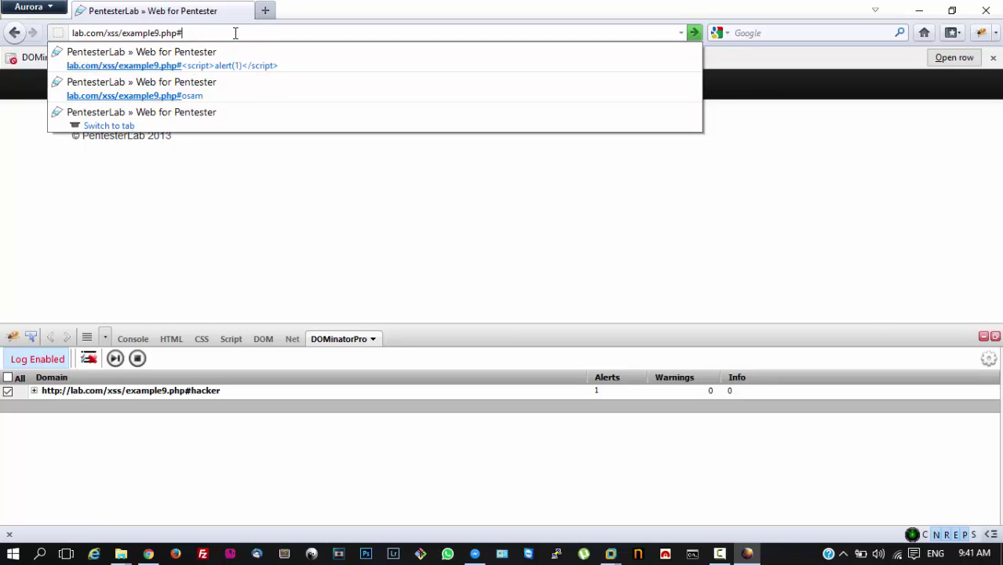
type("\"<scipr")
key("BackSpace")
key("BackSpace")
key("BackSpace")
key("BackSpace")
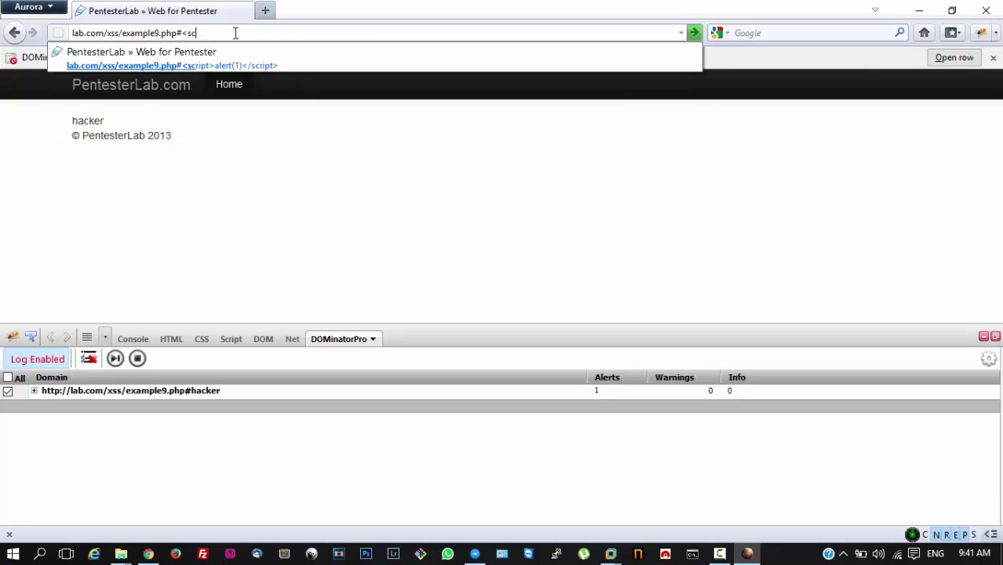
type("cript")
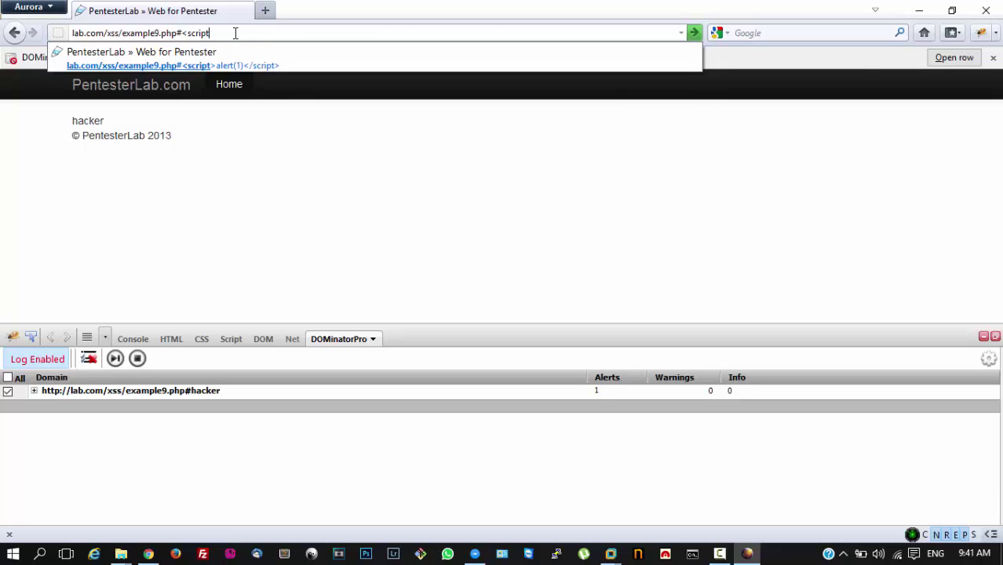
type(">aler")
type("t()")
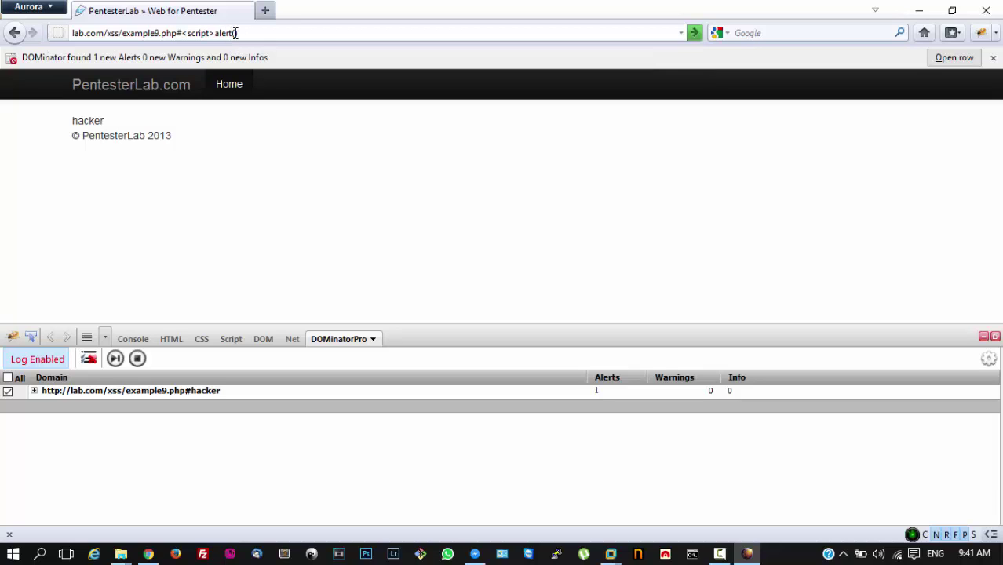
type("</s")
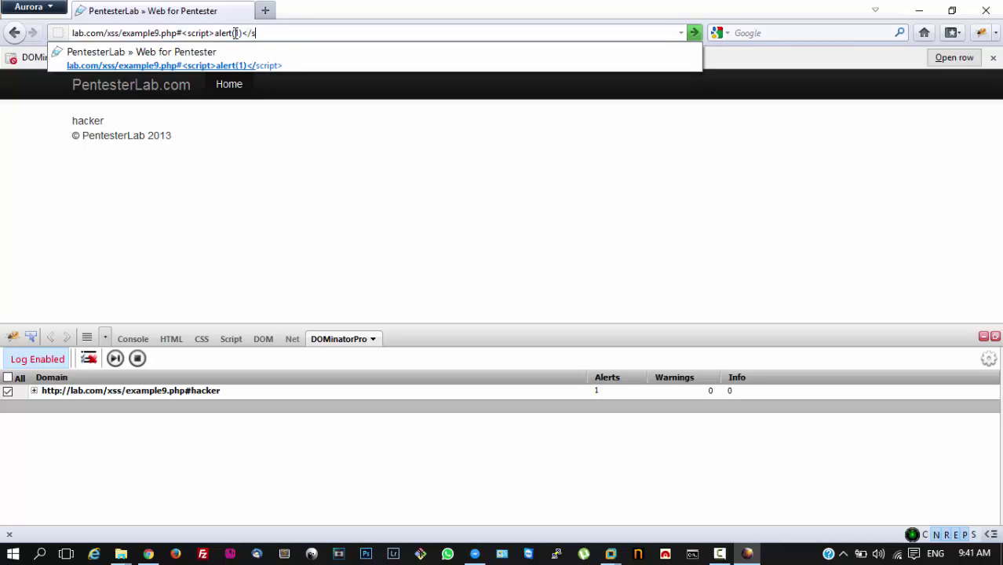
type("cript>")
key("Return")
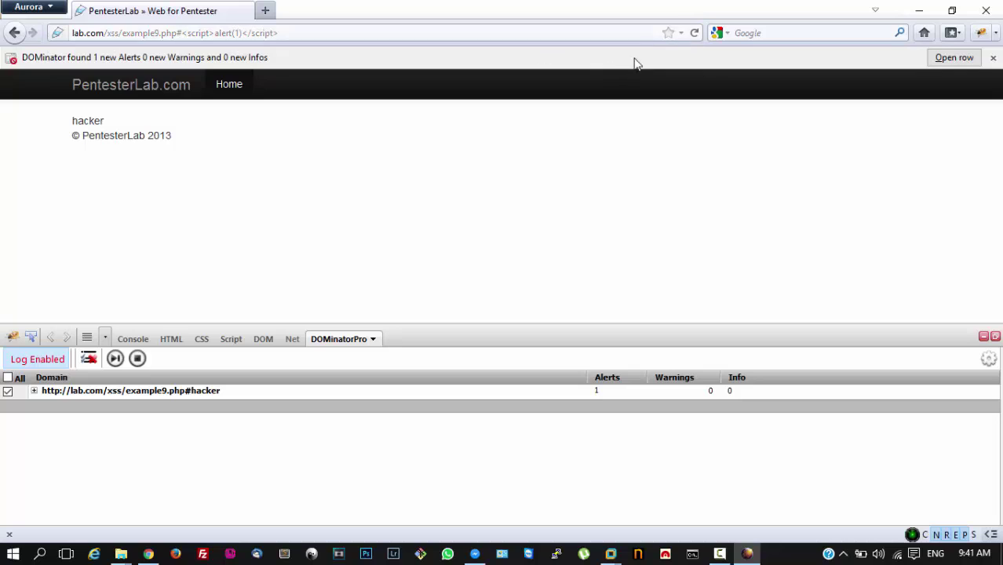
Reload the payload page so the alert showing 1 fires, dismiss it, and start Internet Explorer
left_click(697, 33)
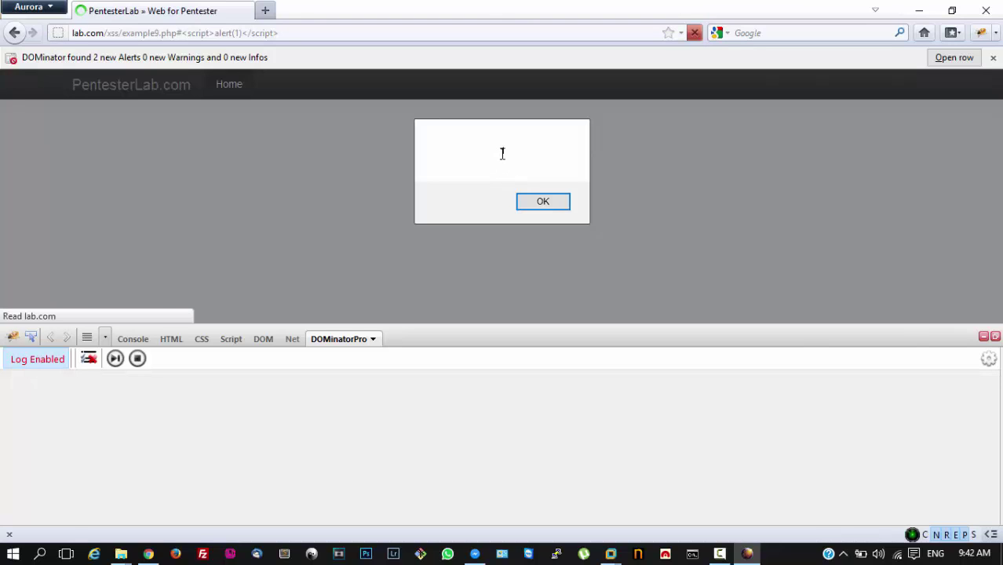
double_click(502, 154)
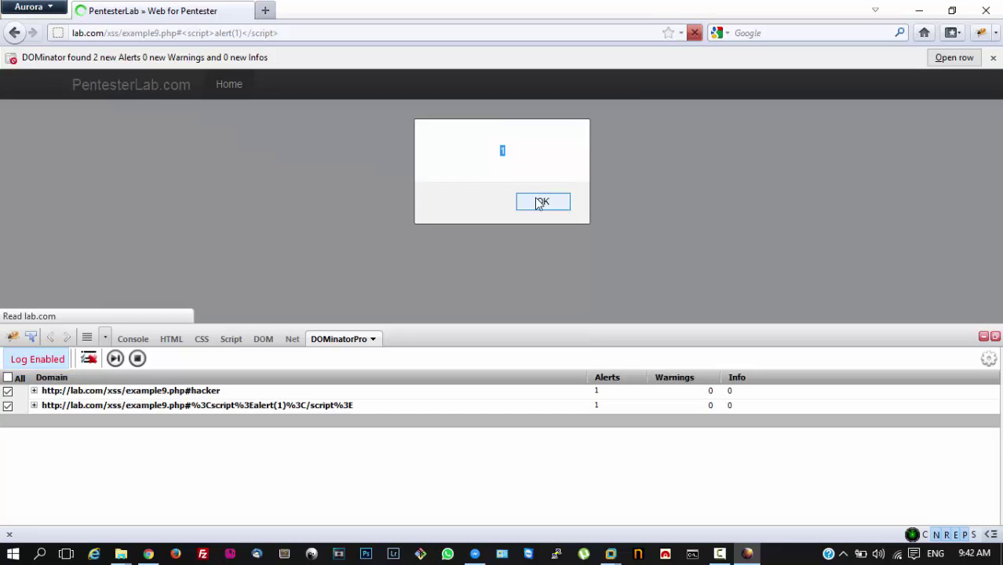
left_click(538, 204)
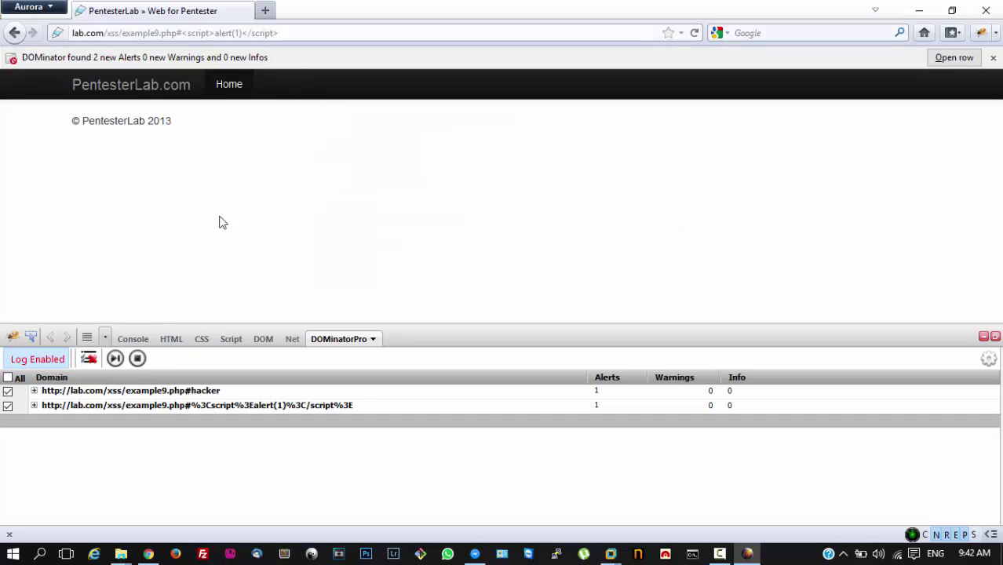
left_click(93, 554)
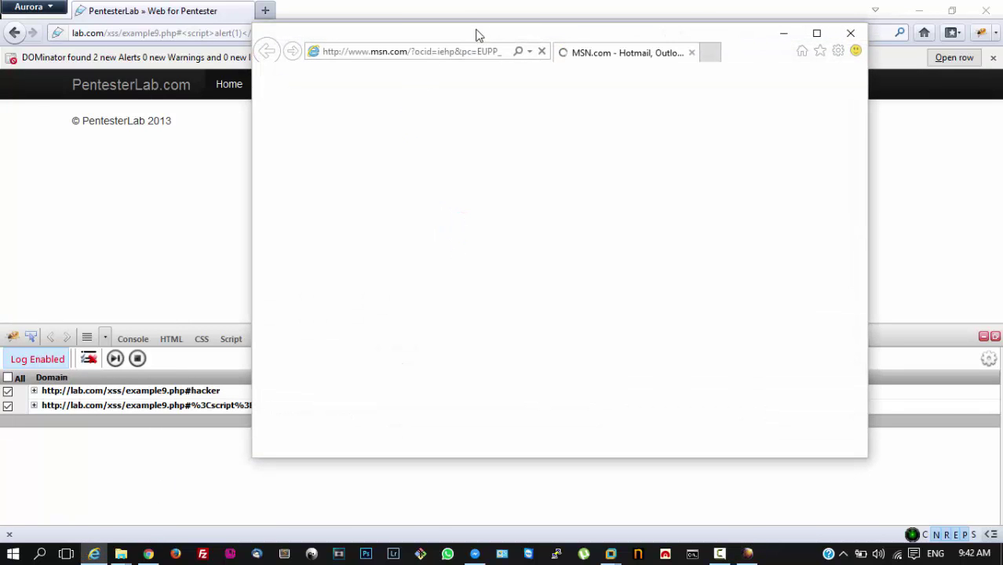
Maximize Internet Explorer, load lab.com and open XSS Example 9
double_click(476, 38)
double_click(323, 23)
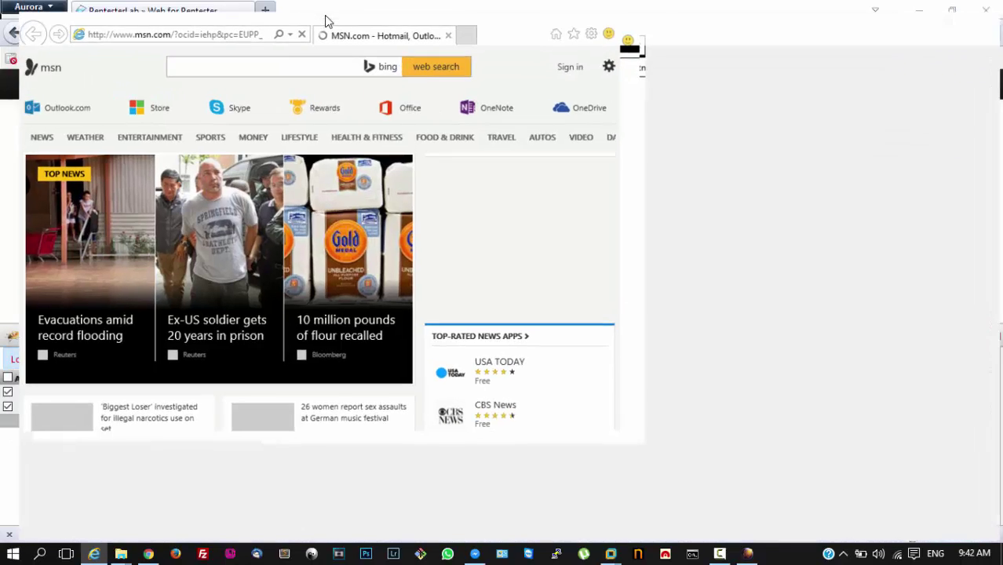
double_click(325, 20)
left_click(261, 29)
type("lab")
key("Return")
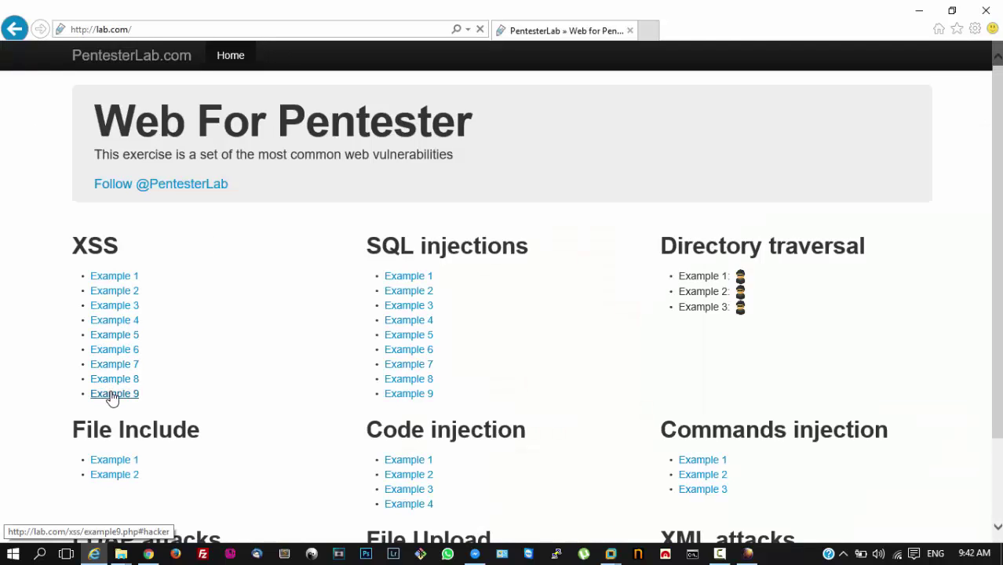
left_click(107, 394)
Replace the #hacker fragment with the <script>alert(1)</script> payload and load the URL
left_click(251, 33)
left_click_drag(207, 29, 313, 26)
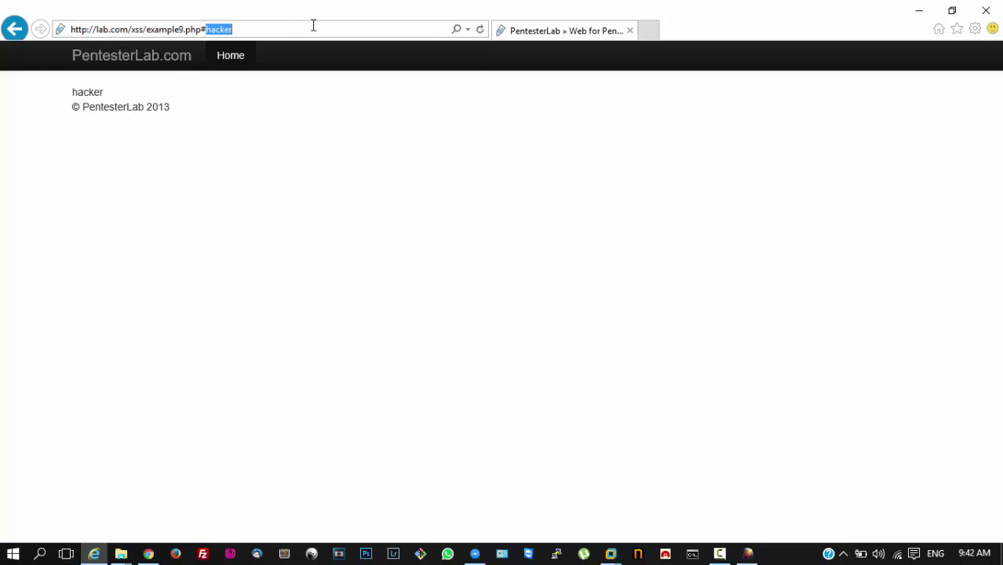
type("<script")
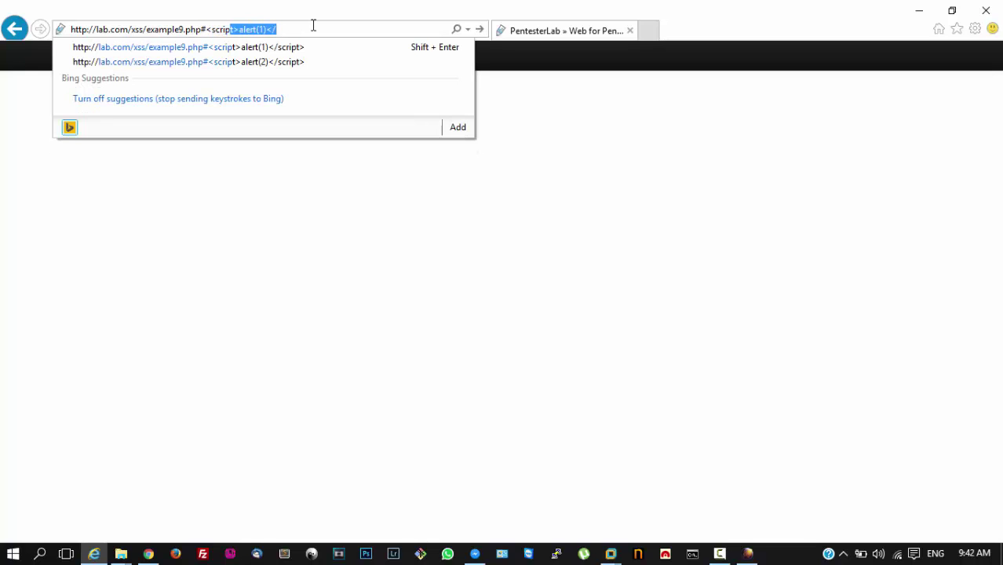
key("Return")
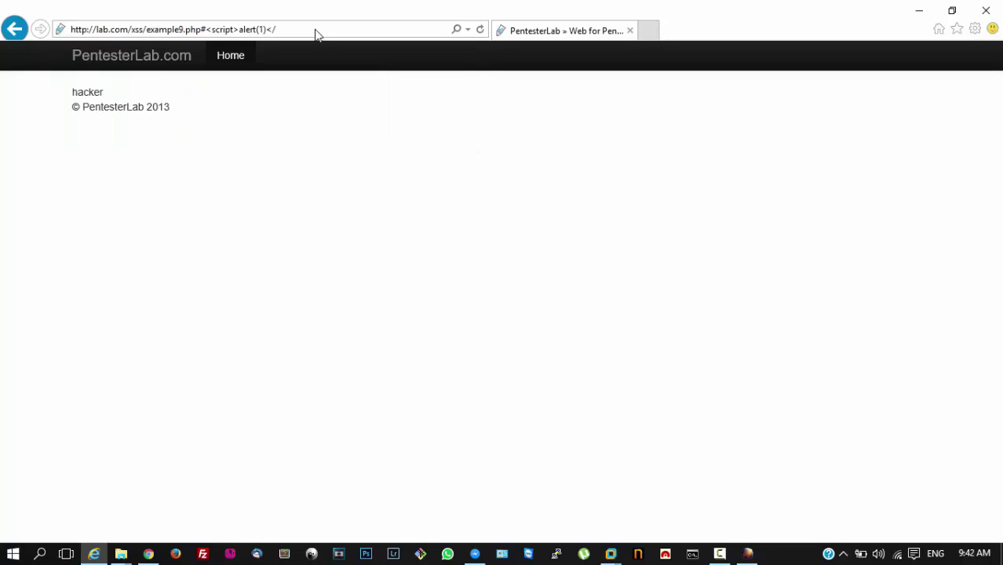
left_click(316, 32)
type("script>")
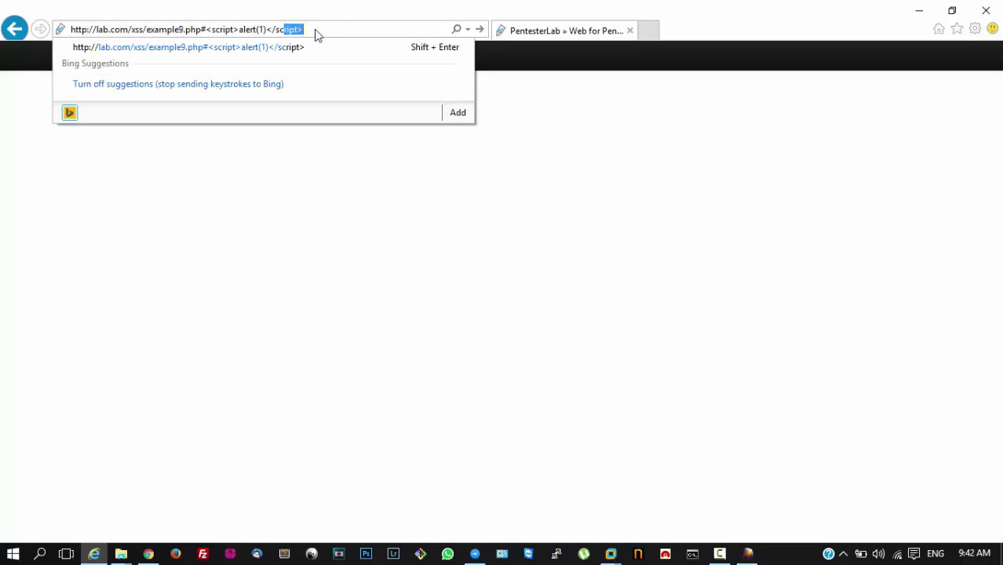
key("Return")
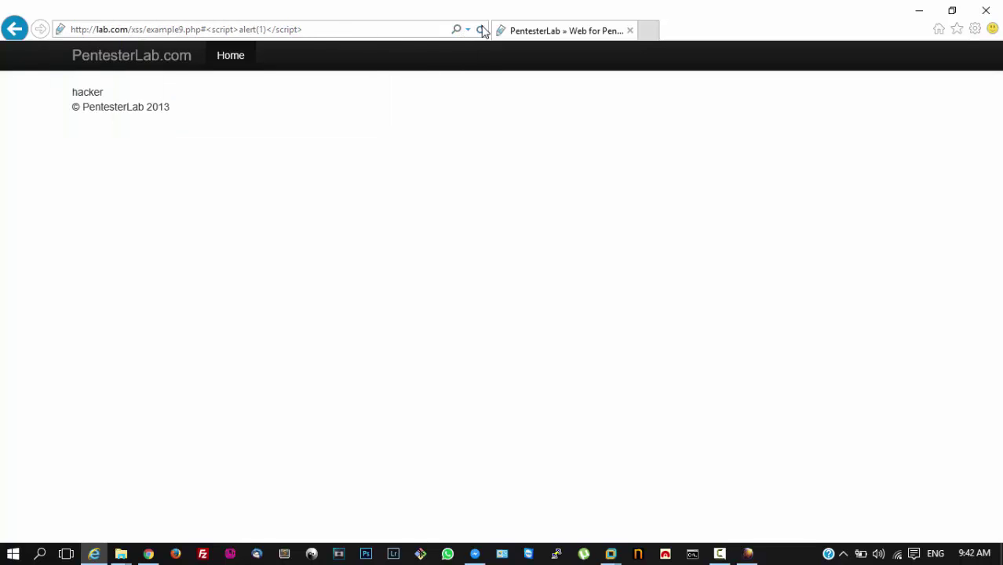
Refresh the payload page, then browse the lab.com index's SQL injection and code injection sections
left_click(480, 29)
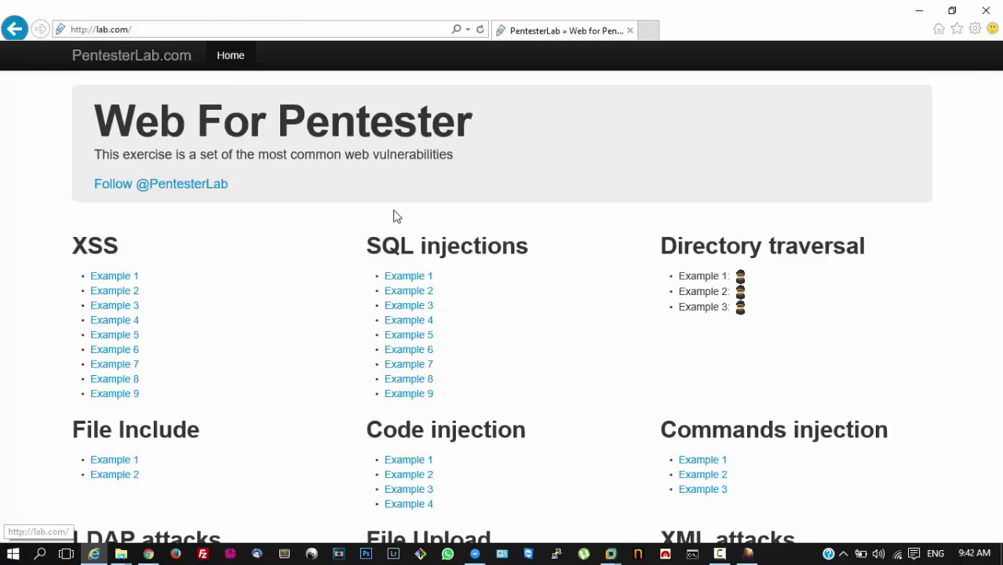
left_click_drag(369, 259, 590, 235)
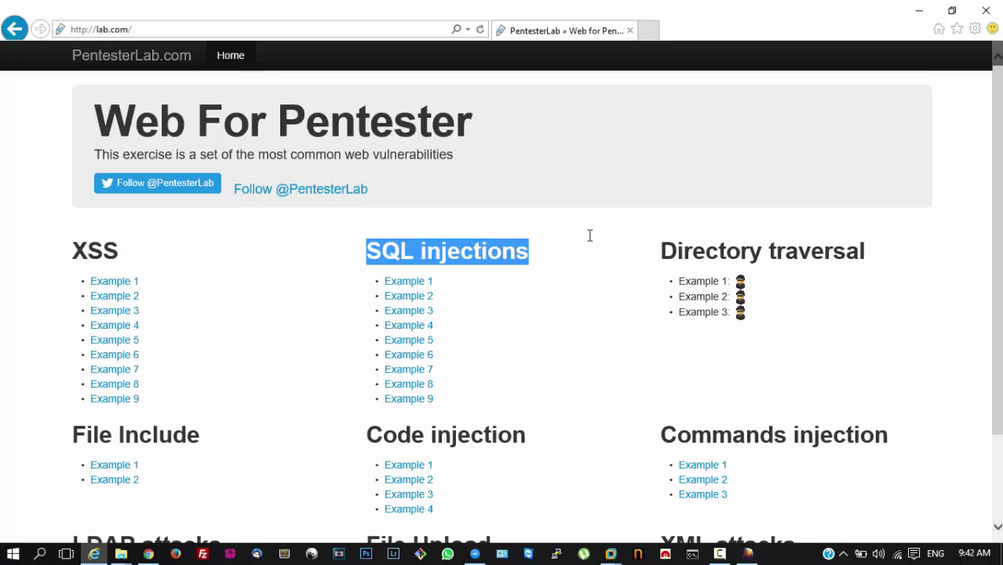
left_click(589, 235)
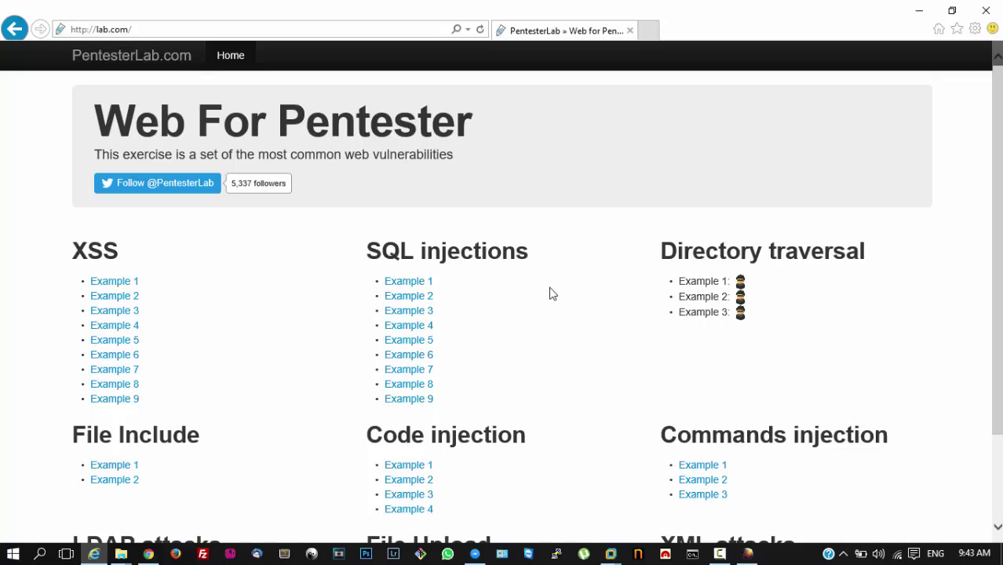
scroll(632, 533, "down", 3)
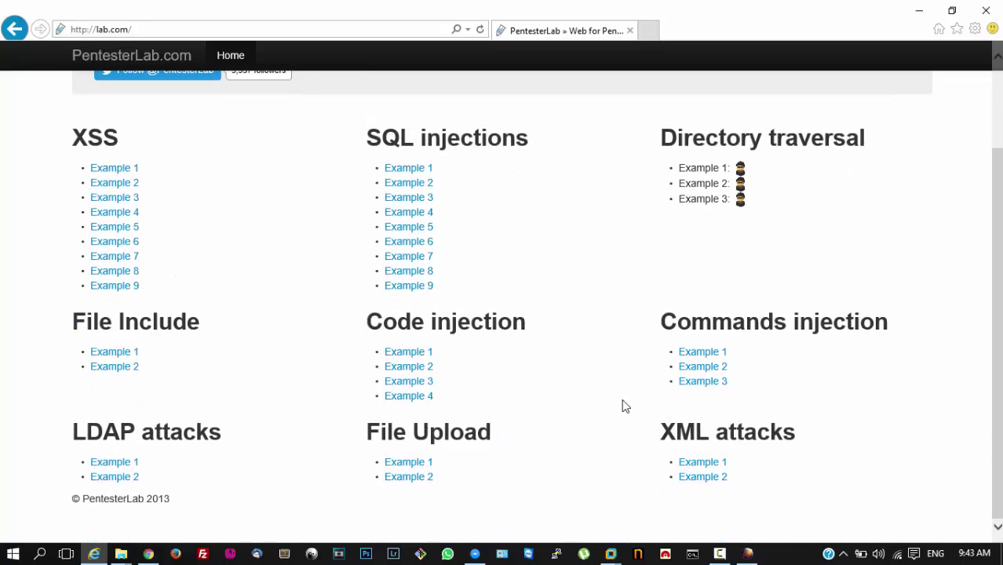
mouse_move(360, 329)
left_mouse_down()
mouse_move(593, 290)
mouse_move(455, 415)
left_mouse_up()
left_click(458, 418)
scroll(561, 413, "up", 3)
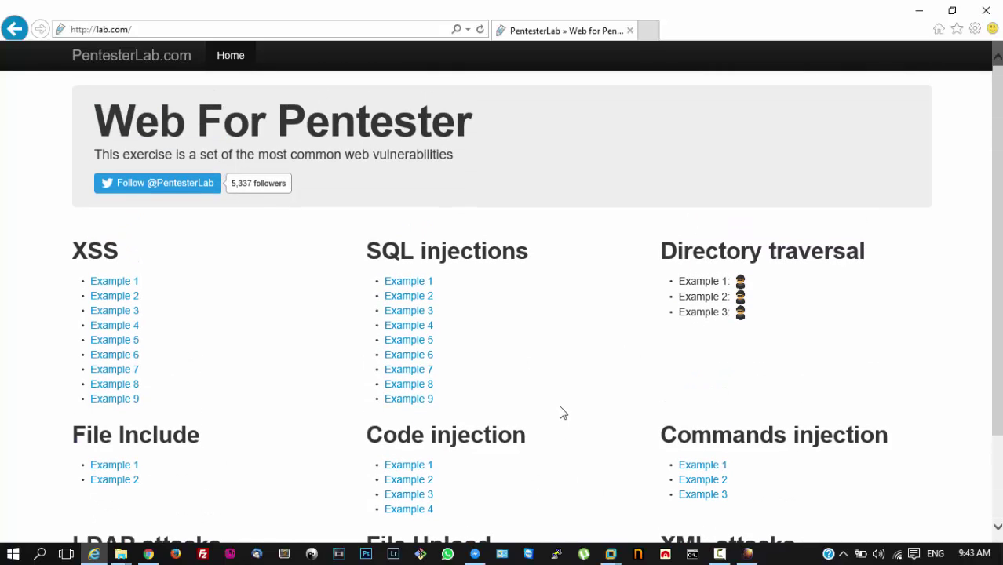